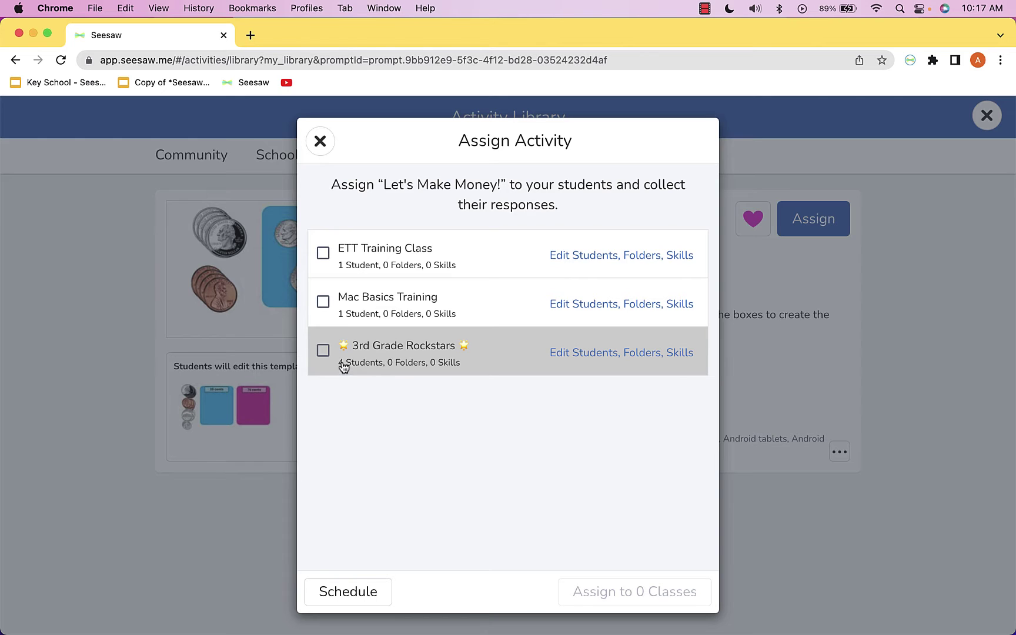
Select the 3rd Grade Rockstars class for the assignment and review its student, folder and skill options.
click(324, 351)
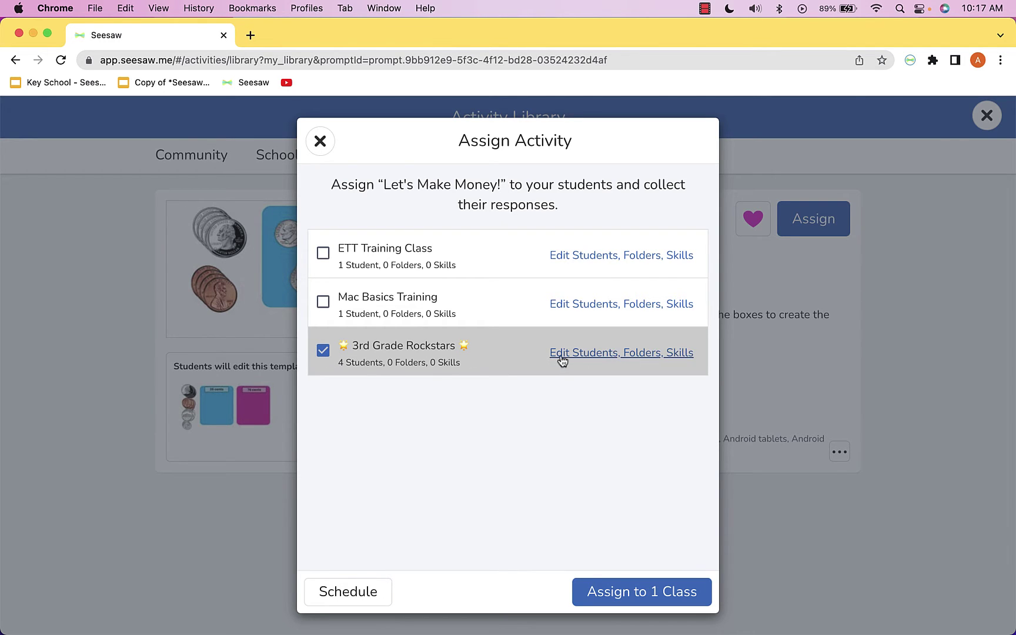
click(631, 355)
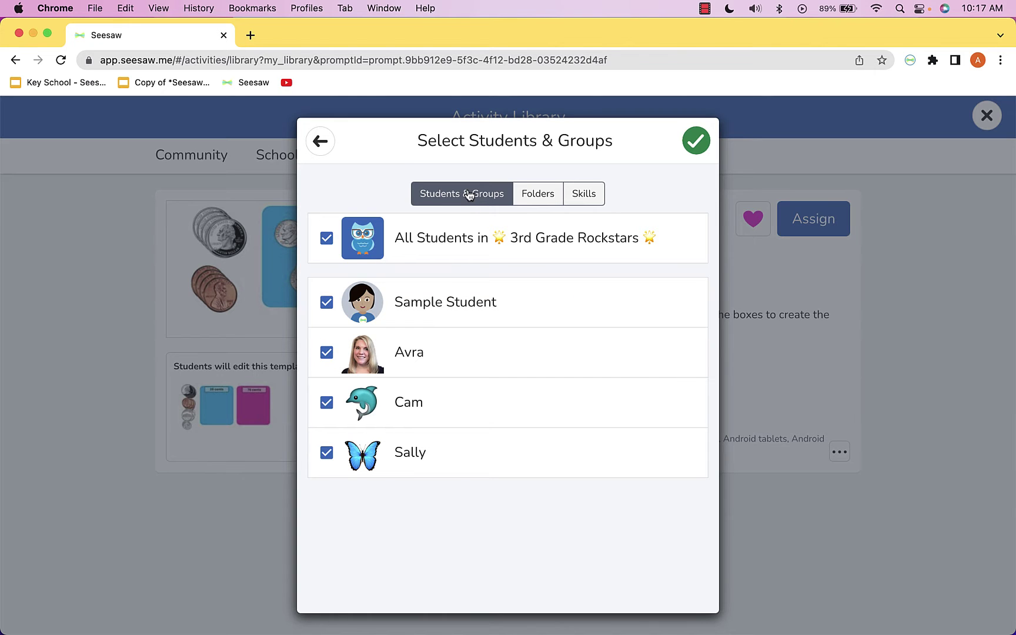
click(535, 197)
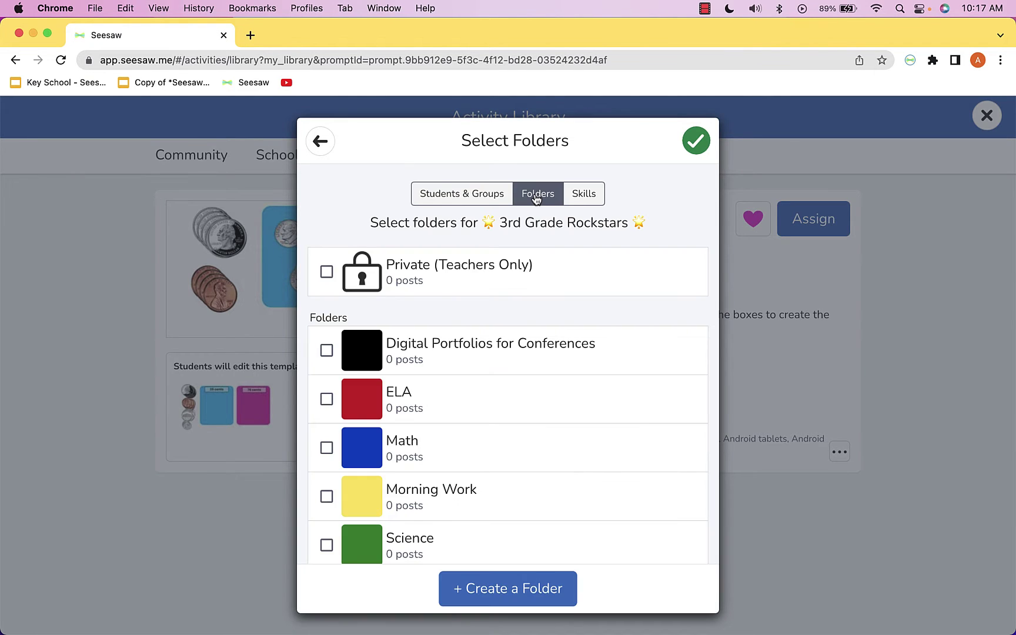
click(585, 196)
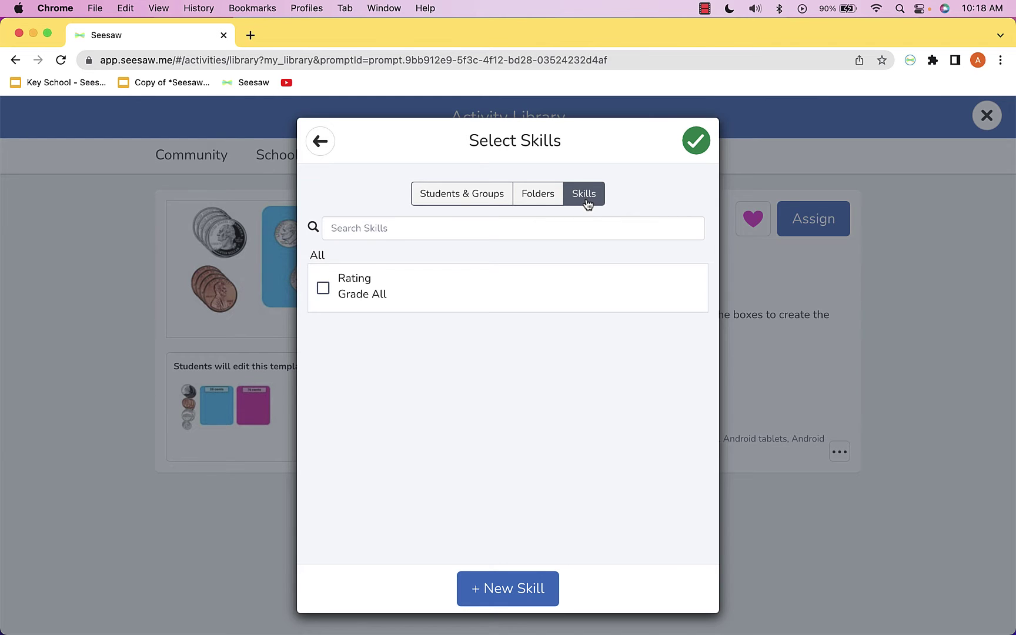
File the activity in the Math, Morning Work and Digital Portfolios for Conferences folders.
click(544, 199)
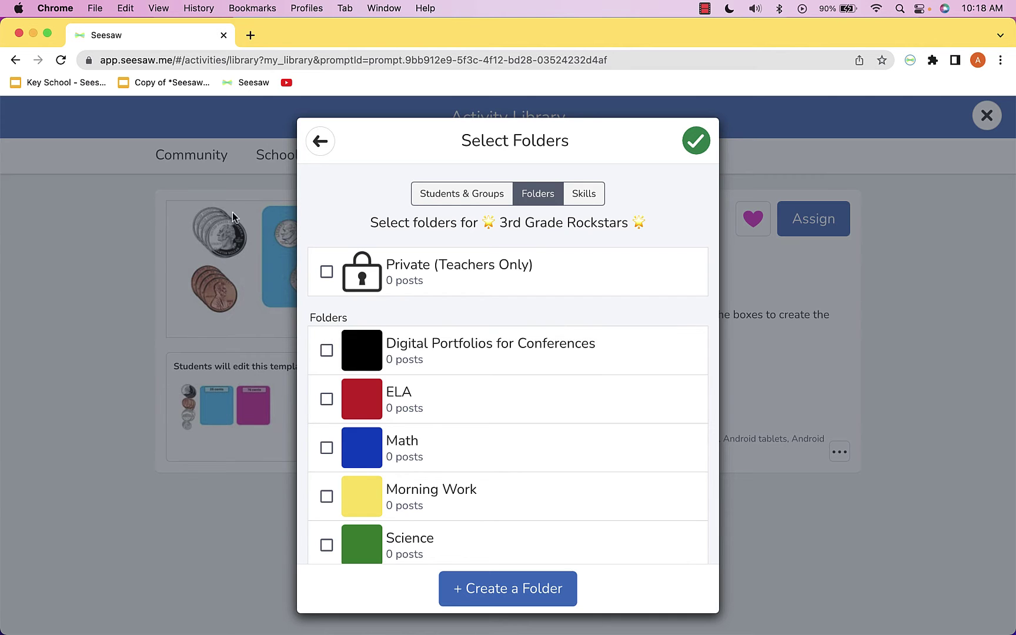
click(327, 450)
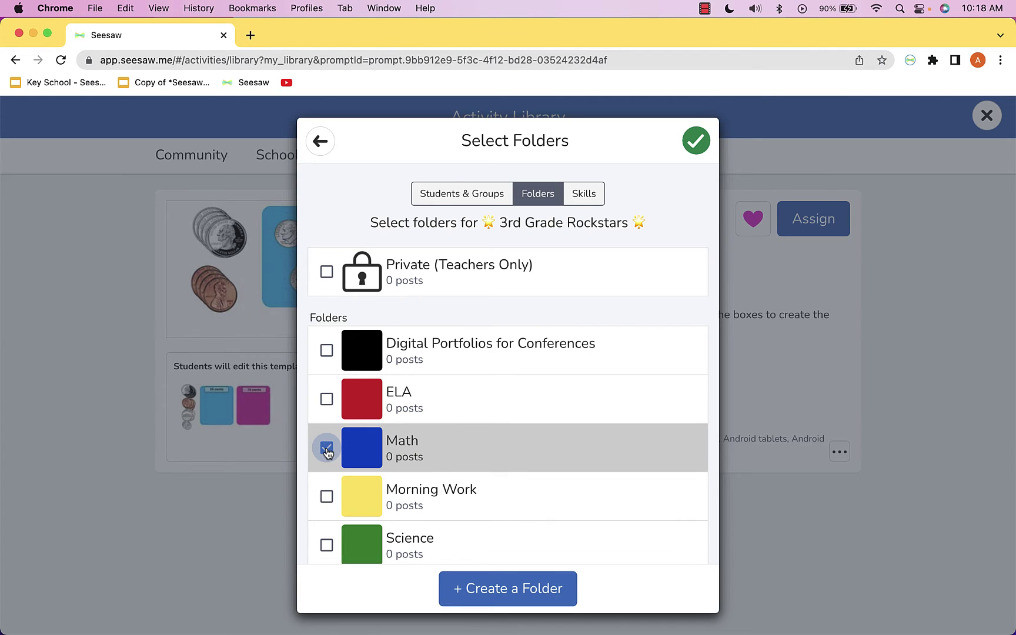
click(327, 499)
scroll(381, 501, down, 1)
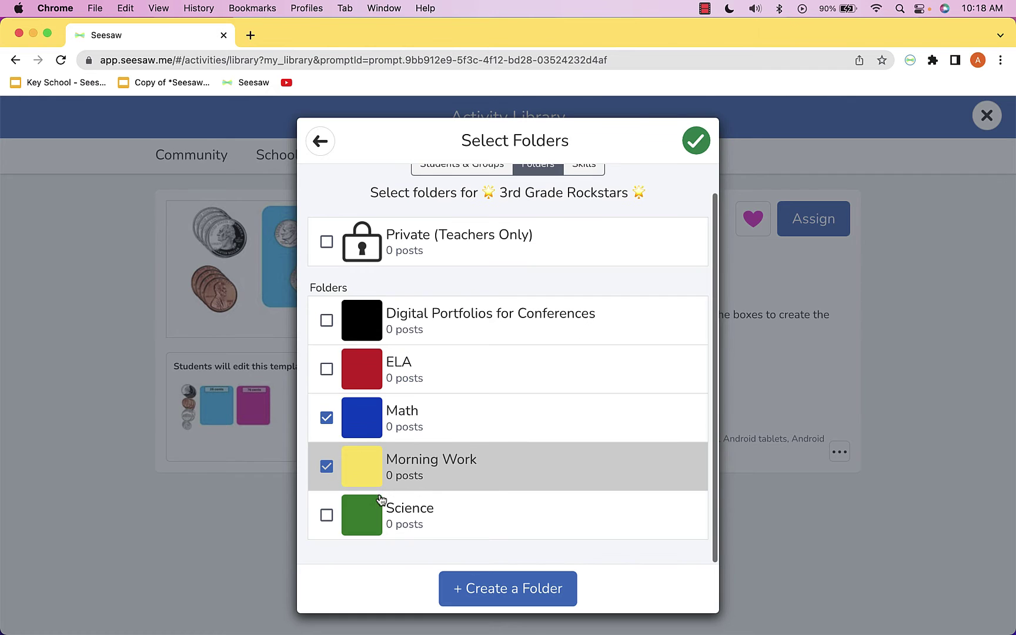
scroll(408, 414, up, 1)
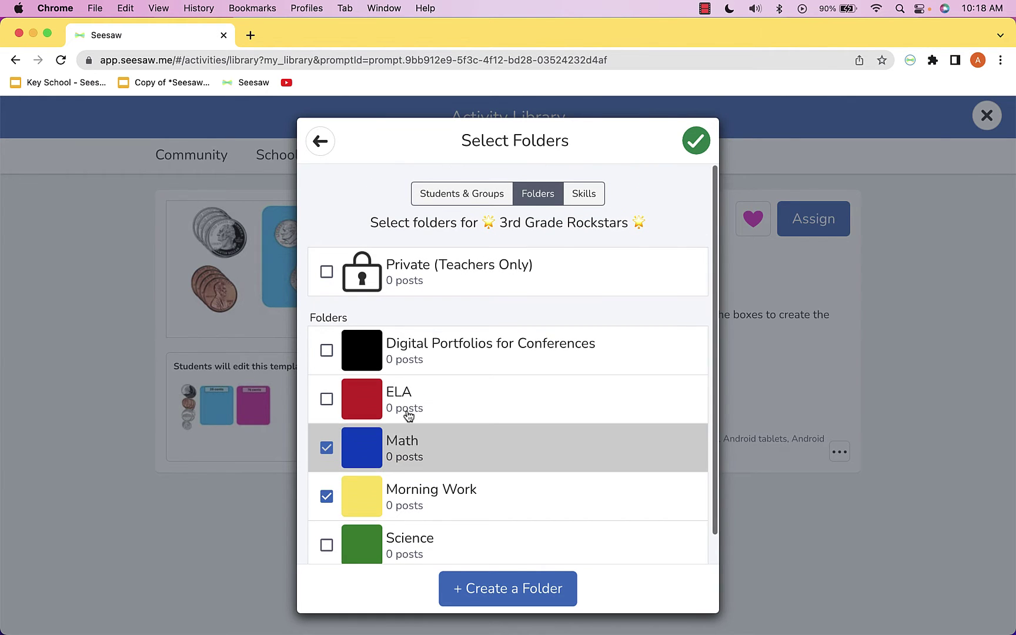
click(328, 351)
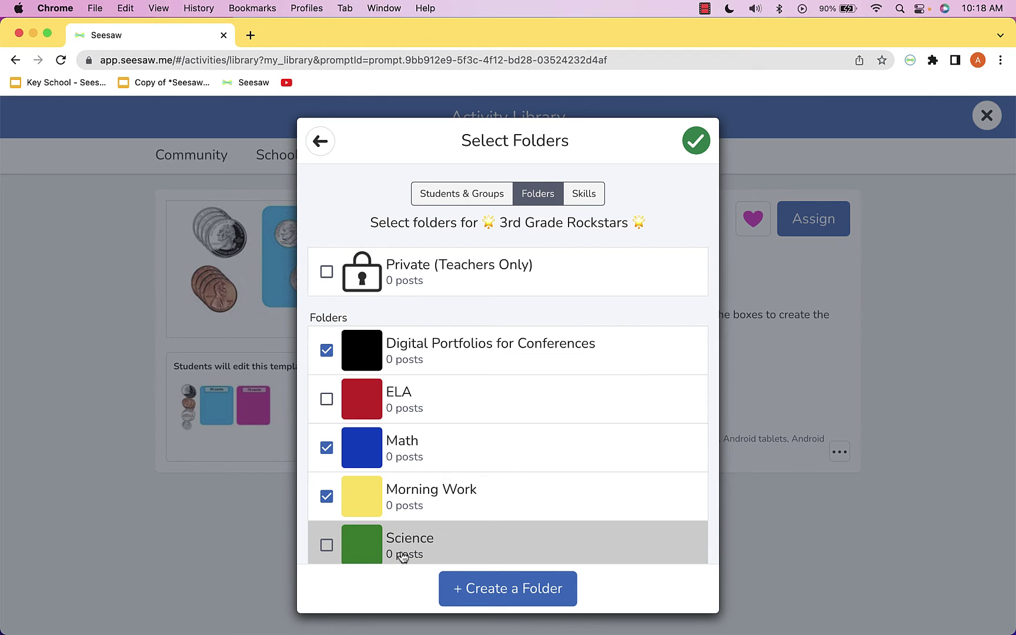
Create an orange folder named Social Studies and deselect it for this activity.
click(509, 591)
click(422, 229)
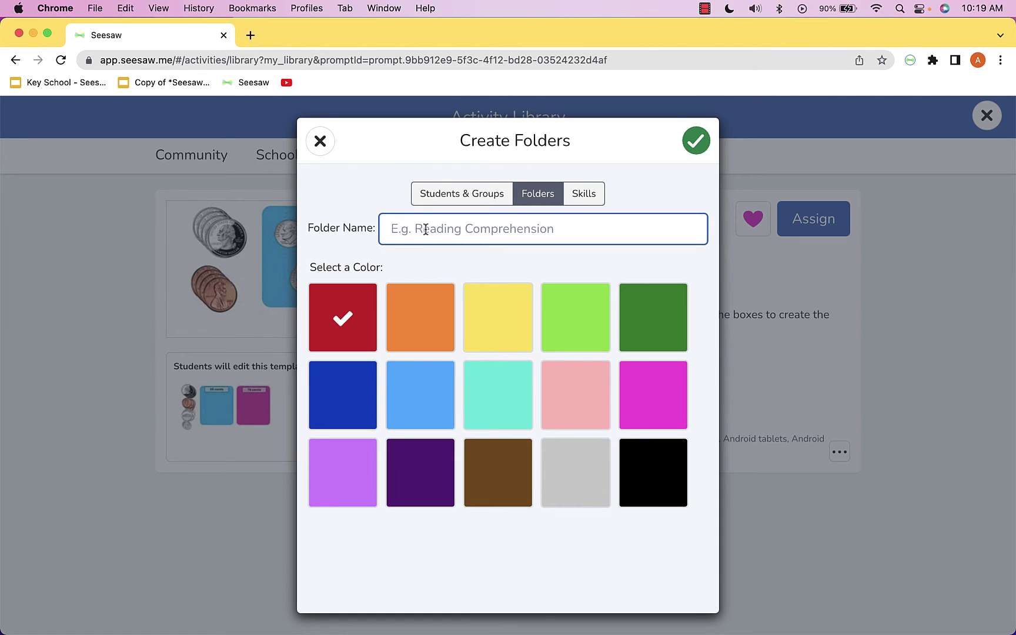
text(Social Studies)
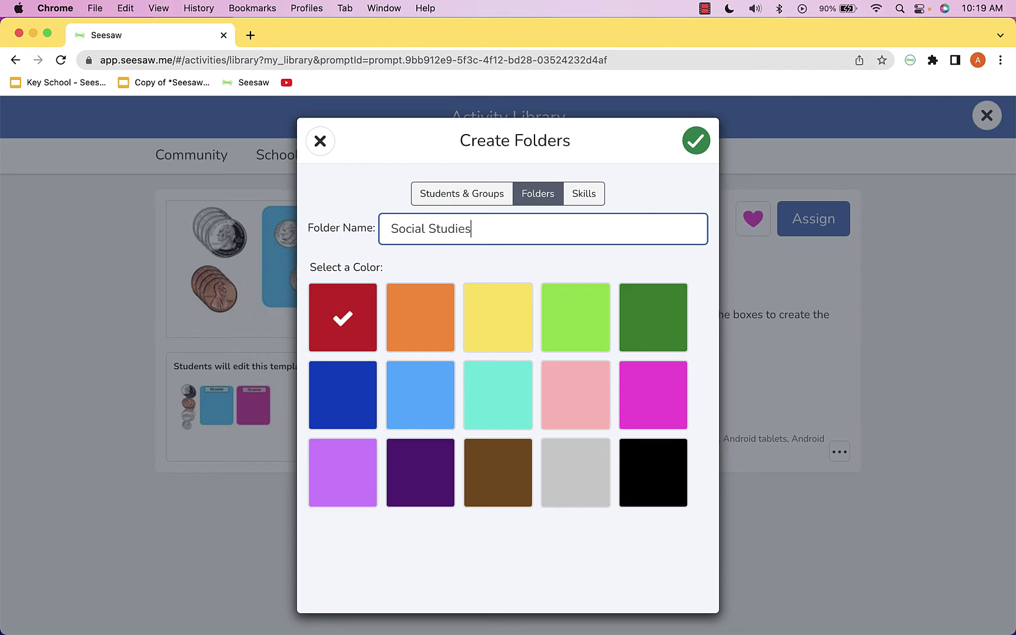
click(415, 318)
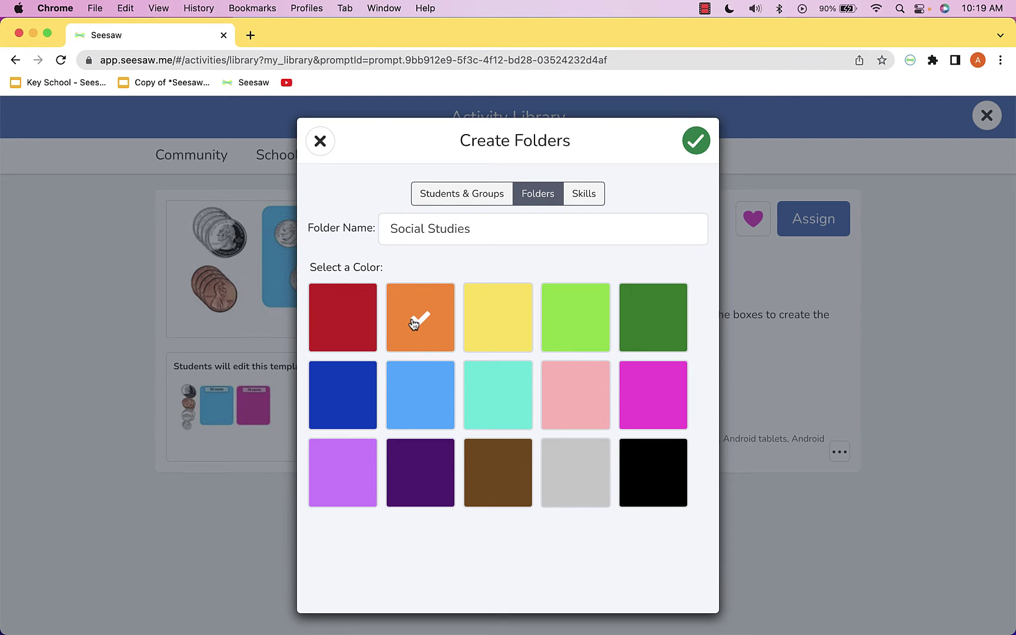
click(694, 141)
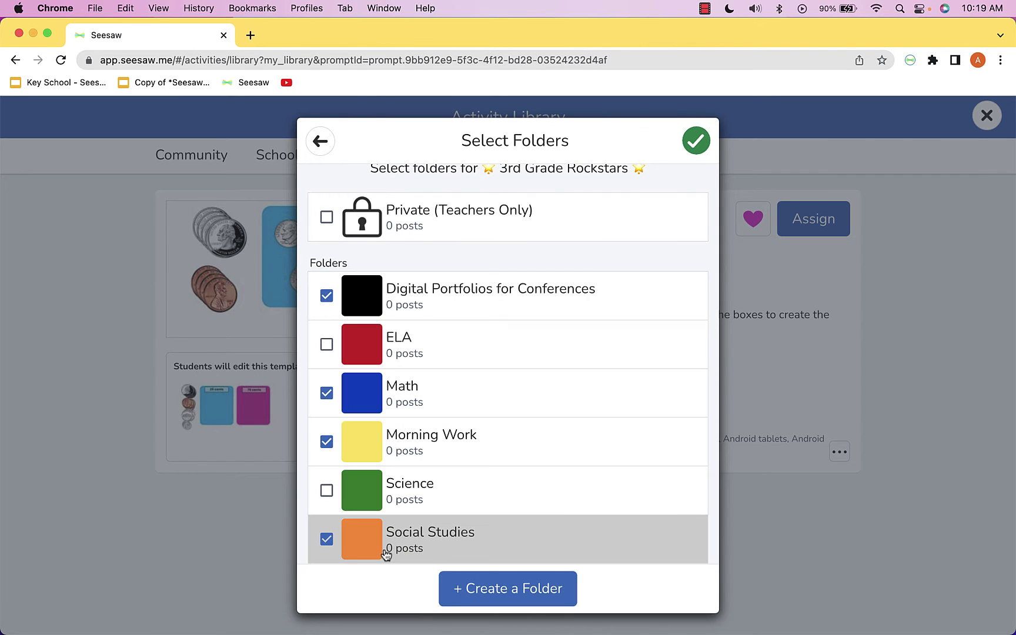
click(327, 539)
scroll(478, 460, up, 2)
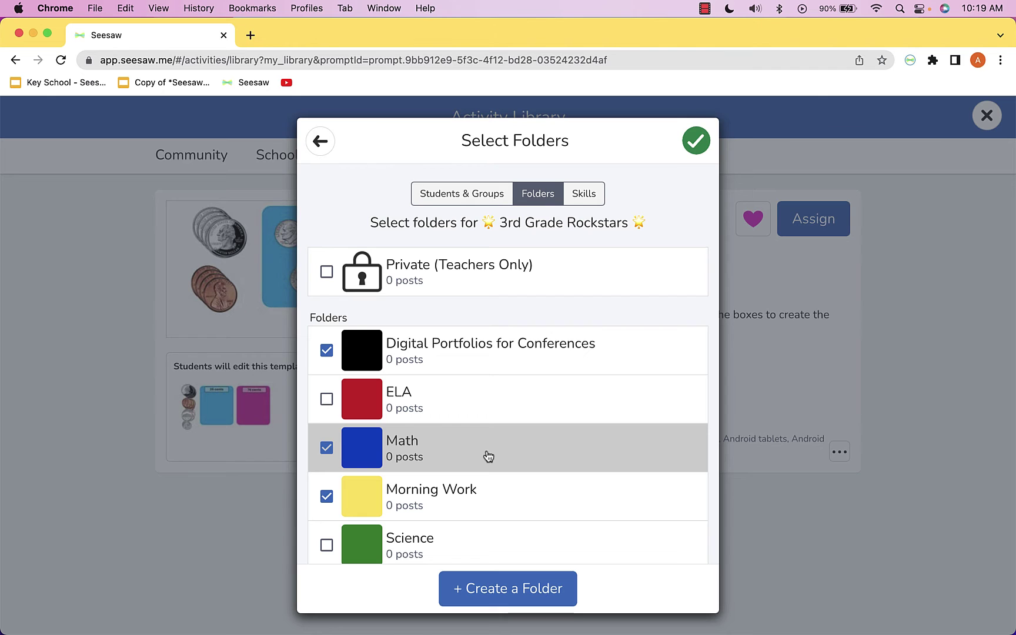
Limit the assignment to only the two students with the dolphin and butterfly avatars and confirm the selection.
click(462, 195)
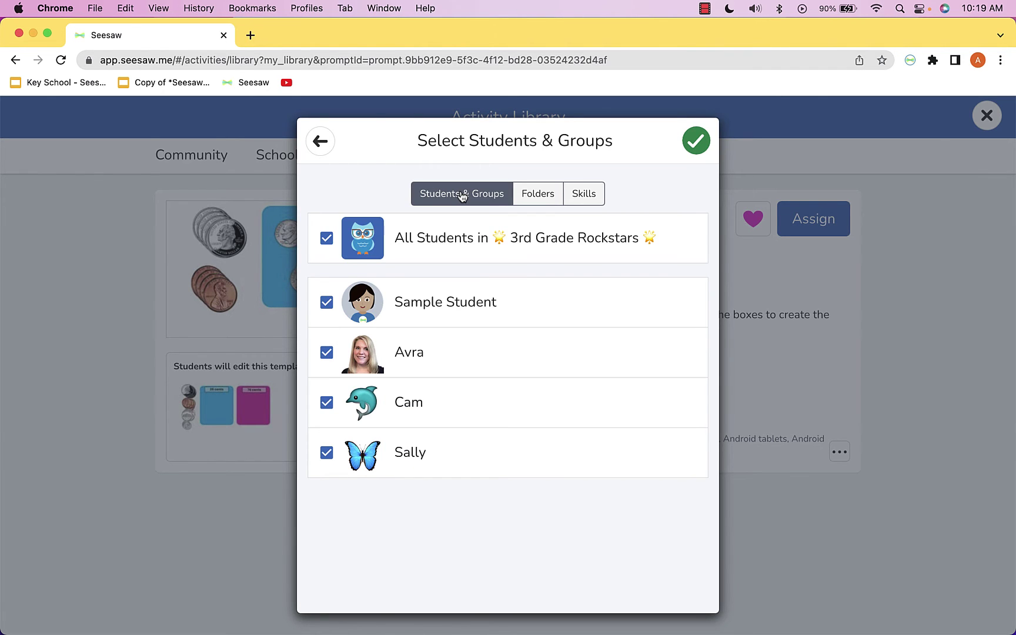
click(327, 241)
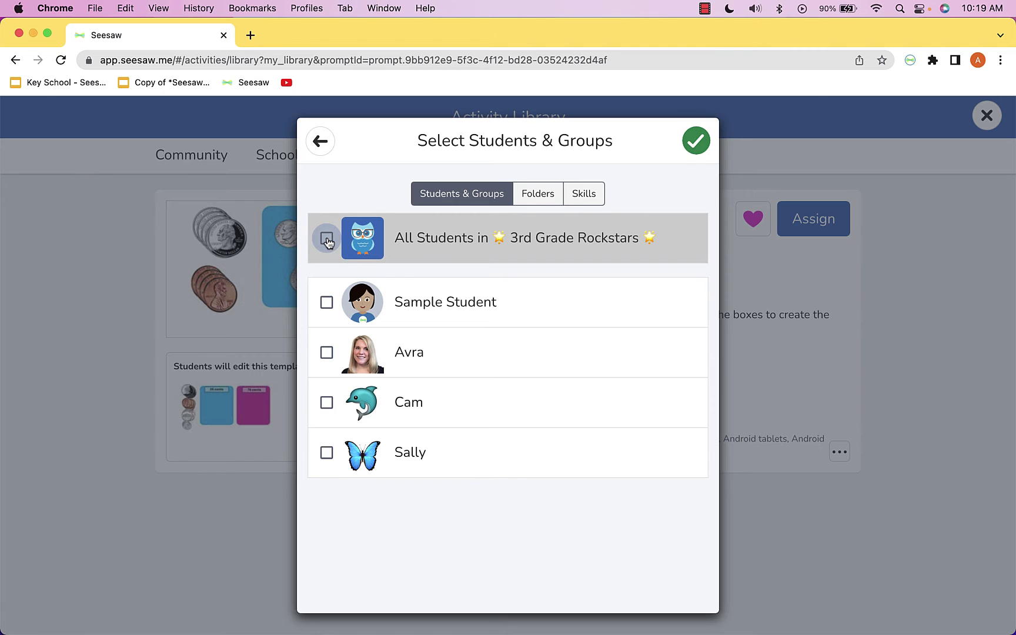
click(327, 402)
click(328, 458)
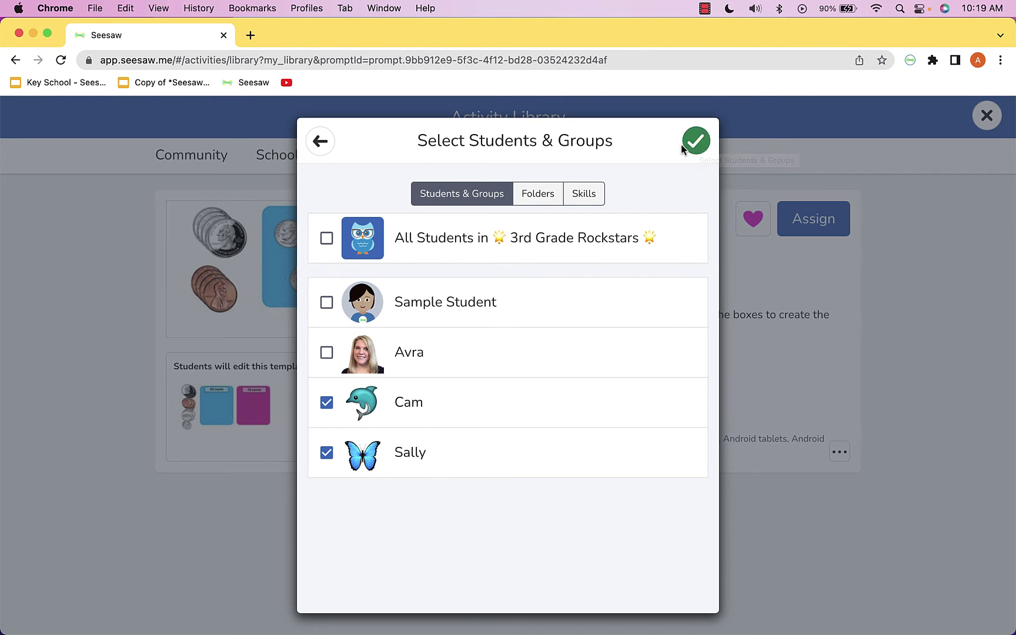
click(698, 135)
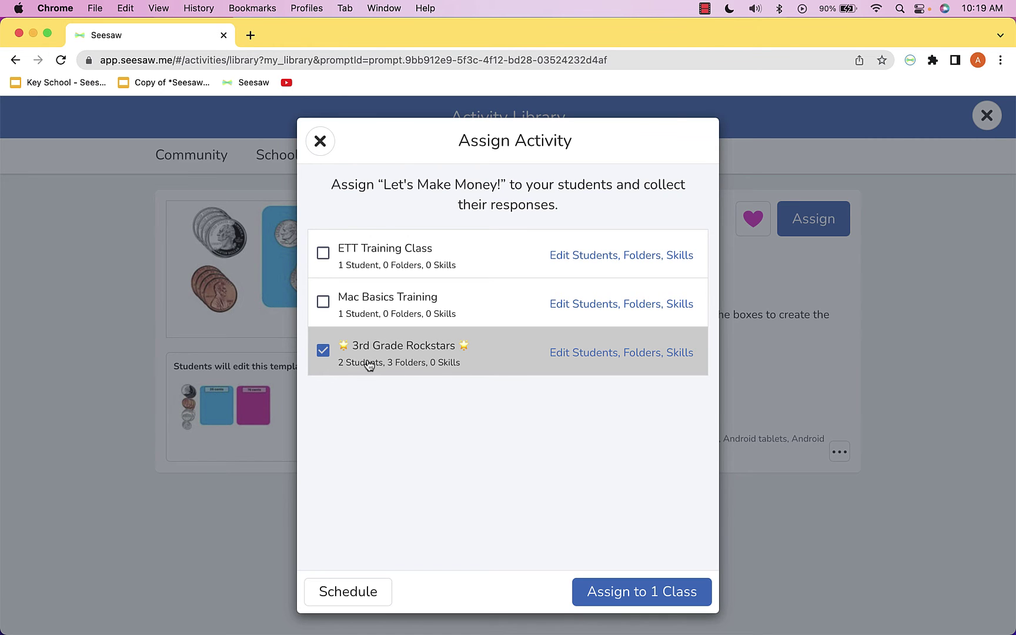
scroll(368, 364, up, 5)
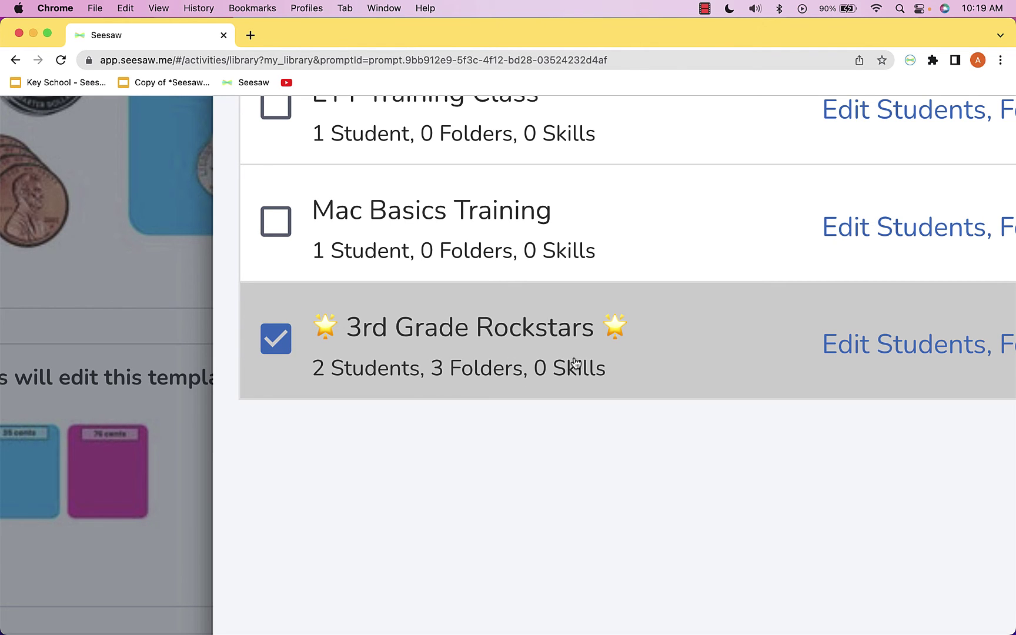
scroll(555, 371, down, 5)
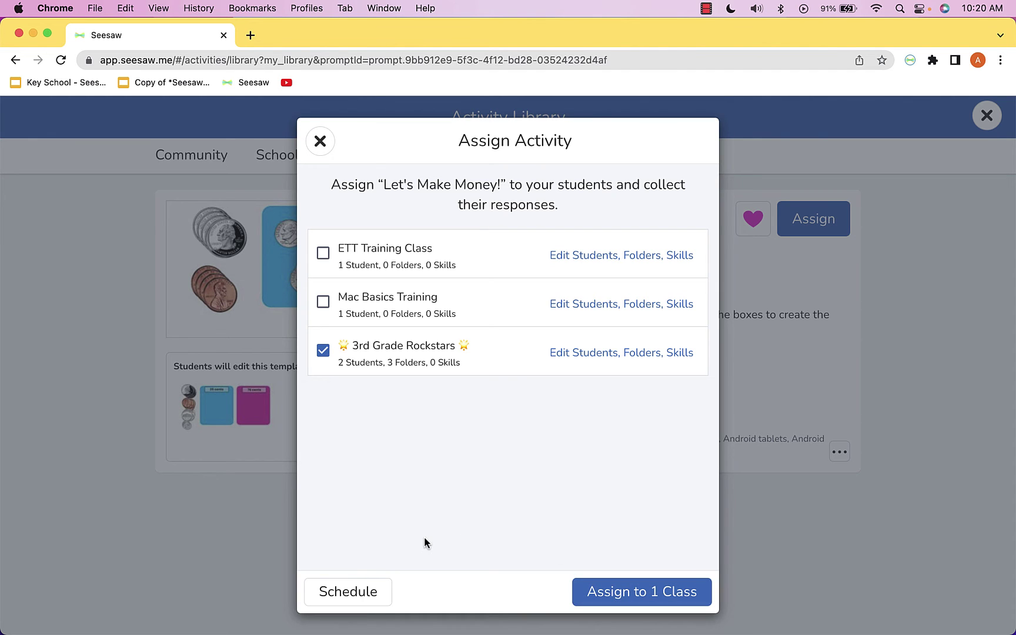
Schedule the activity to be assigned on a specific date, Sep 29.
click(347, 590)
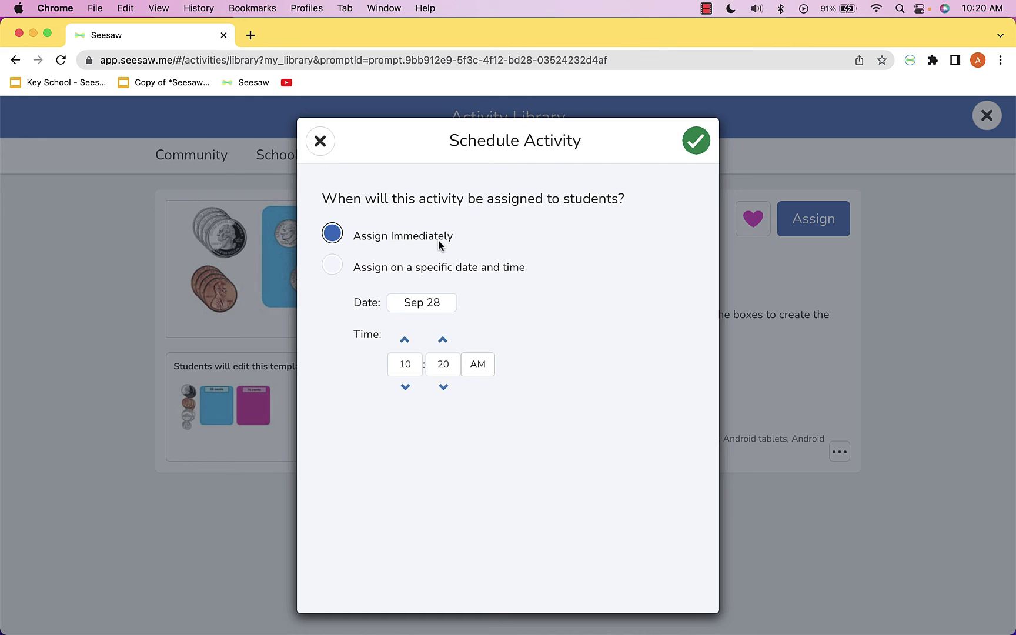
click(332, 269)
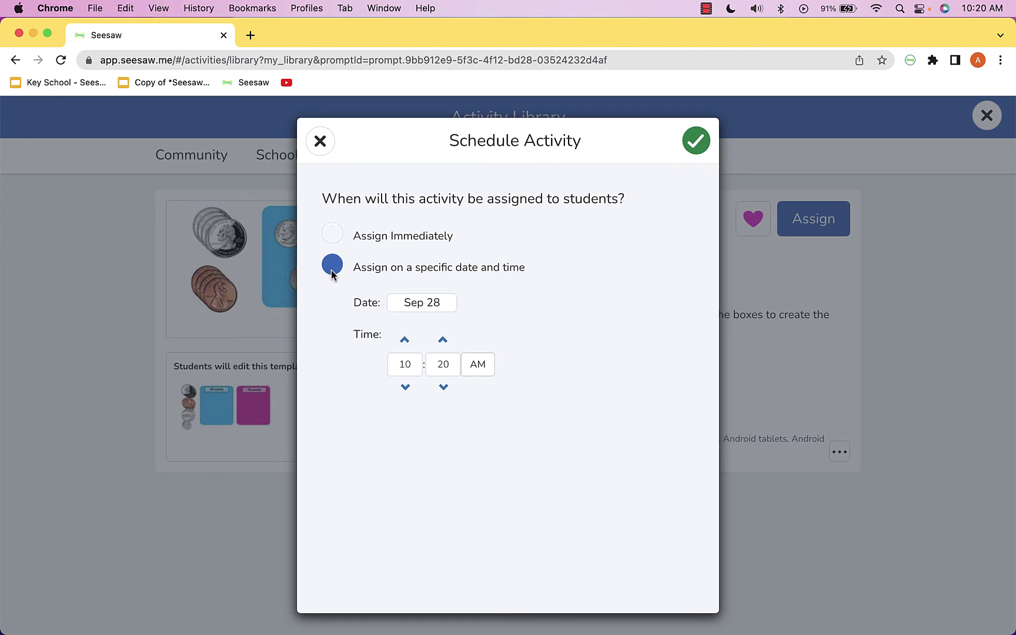
click(443, 307)
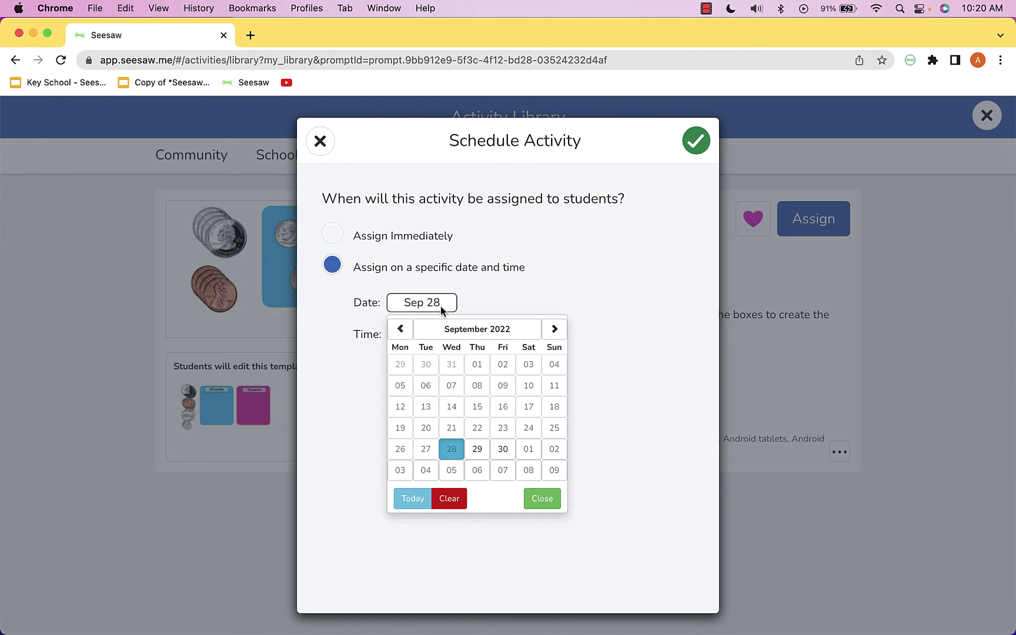
click(480, 450)
Set the scheduled assignment time to 11:00 AM and save the schedule.
click(404, 364)
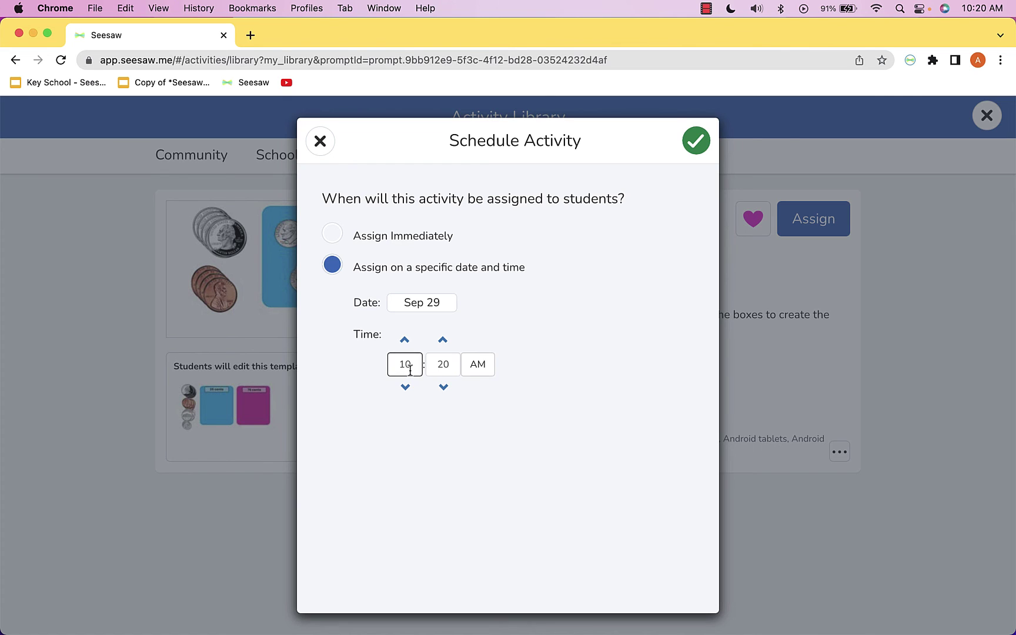
click(445, 365)
double_click(411, 365)
text(11)
click(445, 364)
double_click(444, 364)
text(00)
click(699, 139)
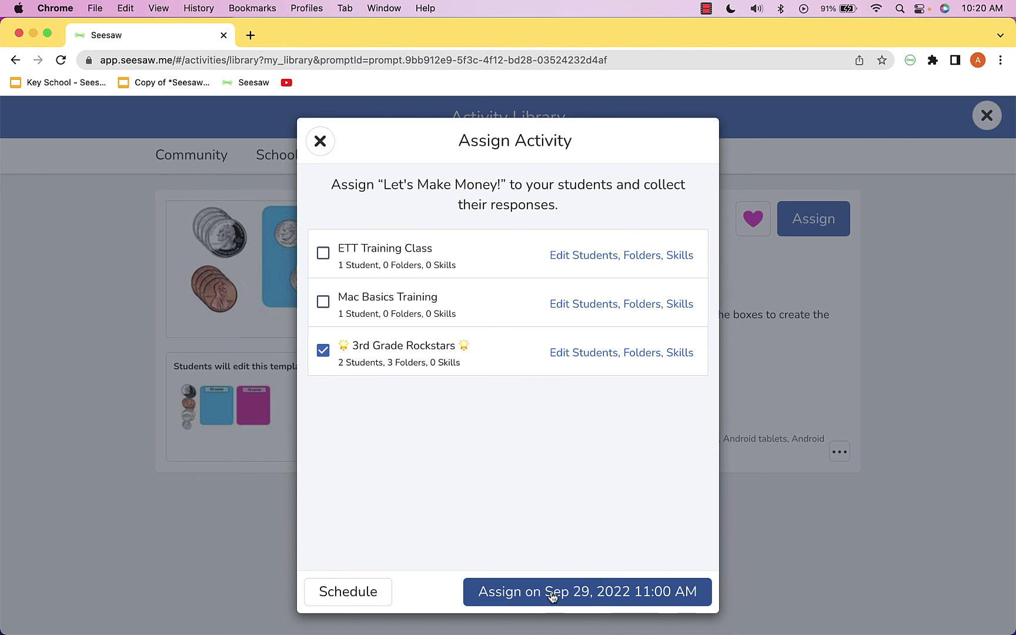
Assign the activity with its scheduled date and view it in the 3rd Grade Rockstars class.
click(636, 594)
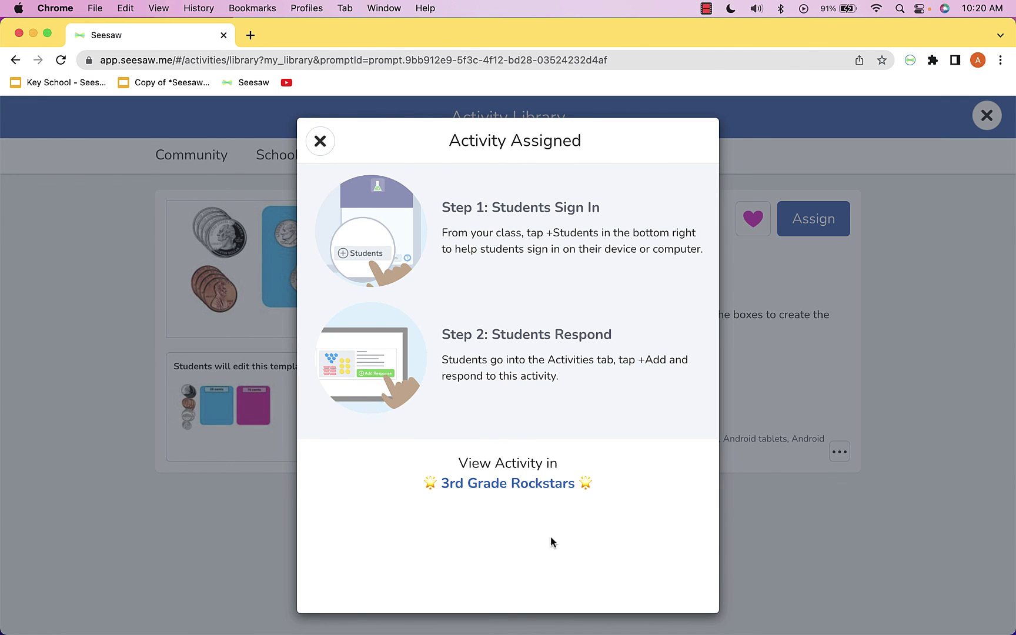
click(516, 486)
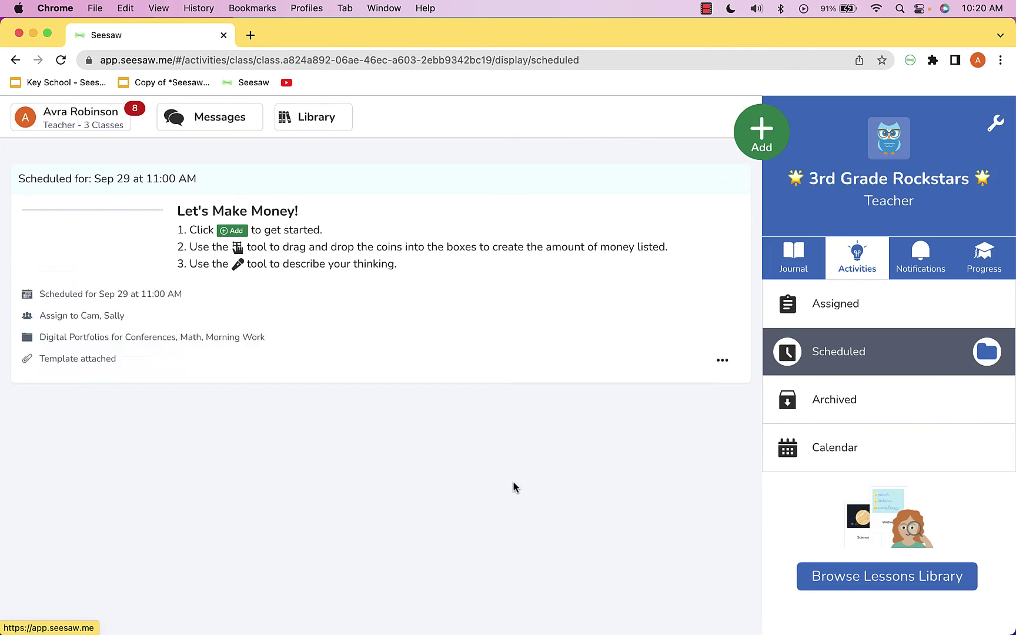